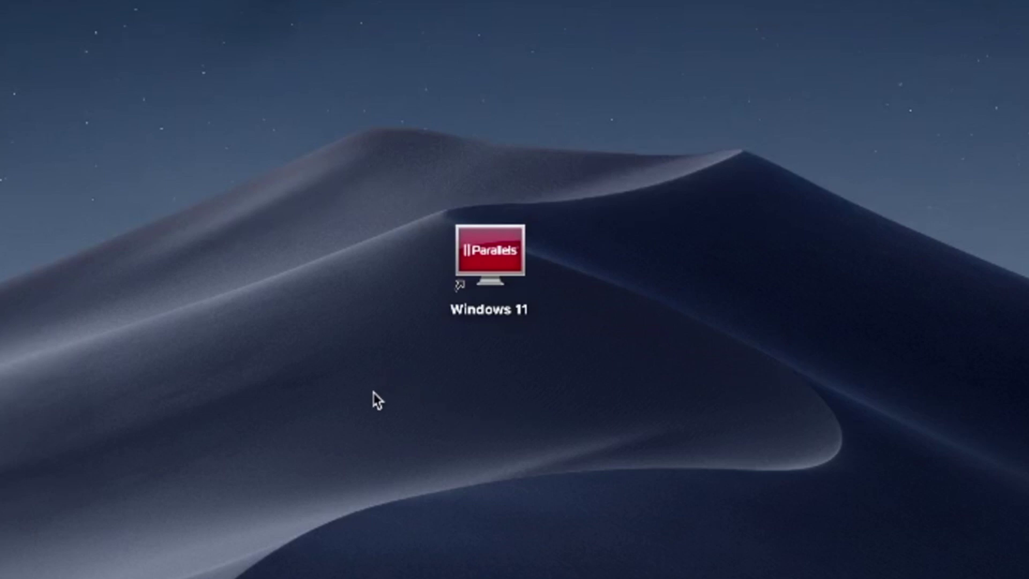
- Drag a selection box on the desktop around the Windows 11 Parallels shortcut
{"action": "left_click_drag", "start_coordinate": [373, 392], "coordinate": [617, 128]}
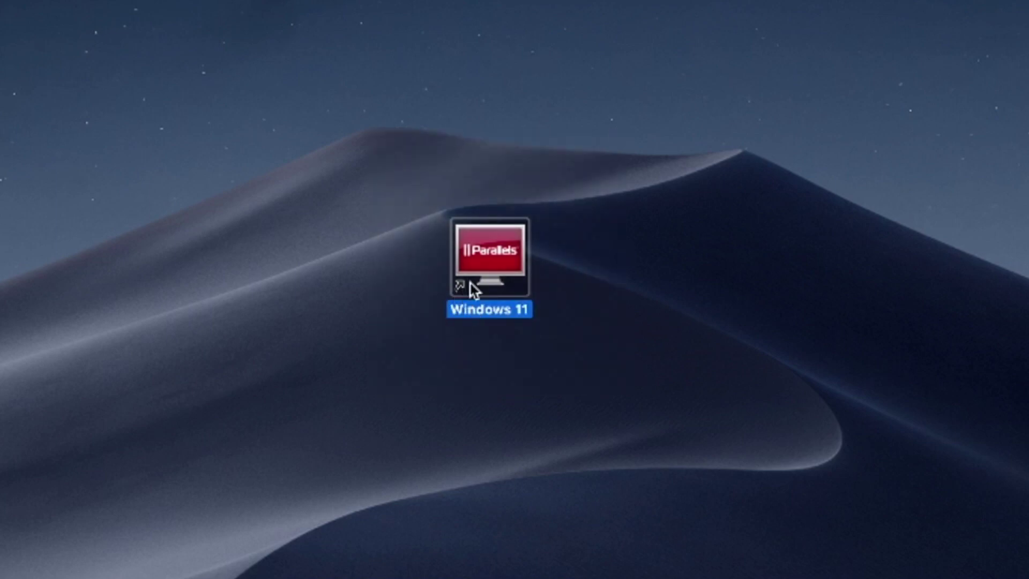